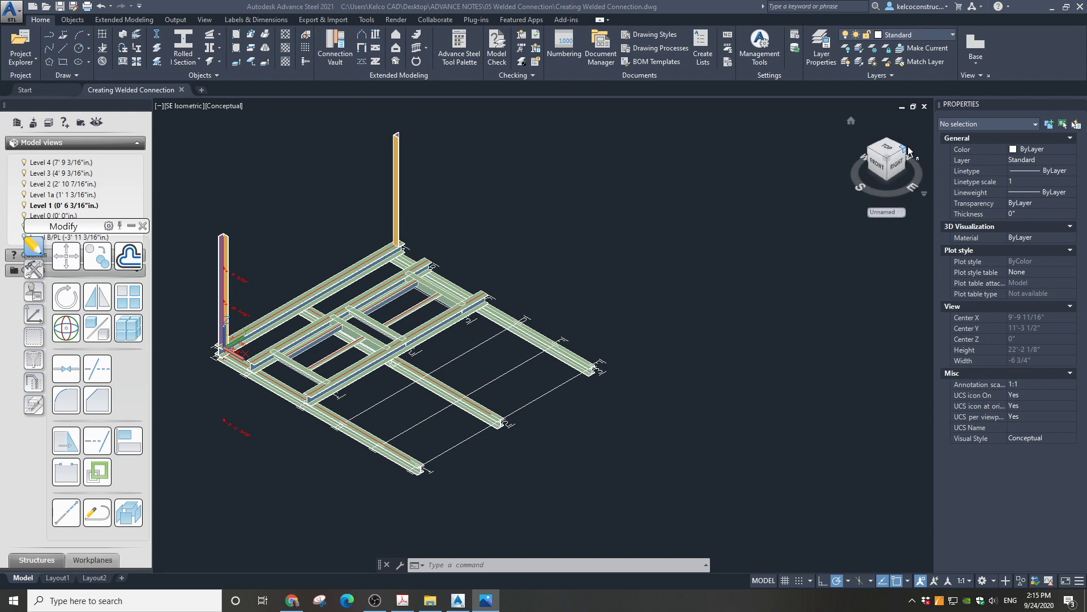
Turn the model to the northeast ViewCube corner and zoom in on the angle post base
{"action": "left_click", "coordinate": [732, 186]}
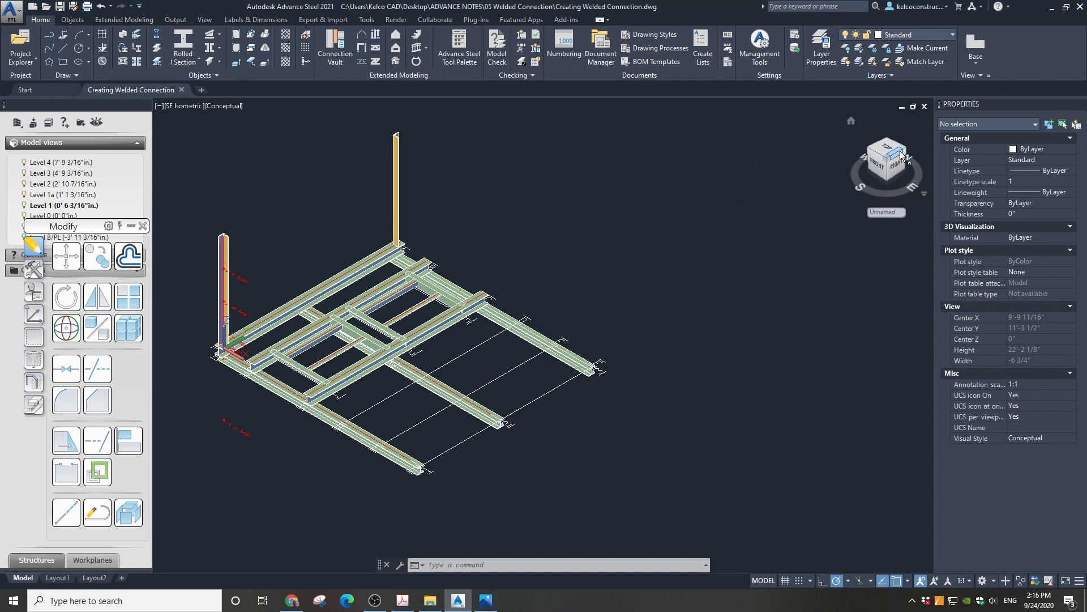
{"action": "left_click", "coordinate": [905, 148]}
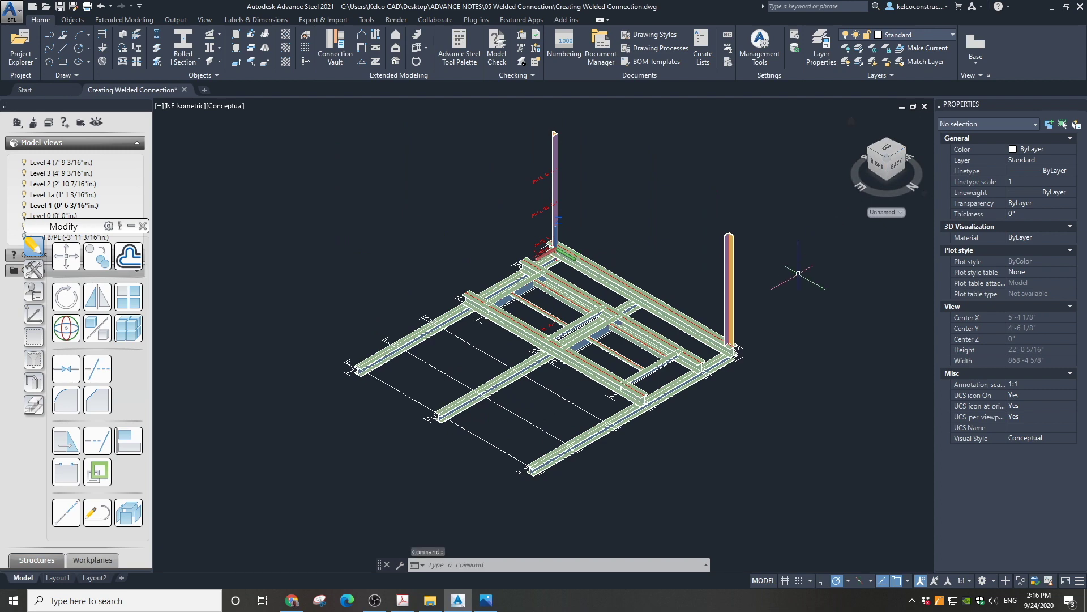
{"action": "scroll", "coordinate": [736, 346], "scroll_direction": "up", "scroll_amount": 6}
{"action": "scroll", "coordinate": [736, 346], "scroll_direction": "up", "scroll_amount": 5}
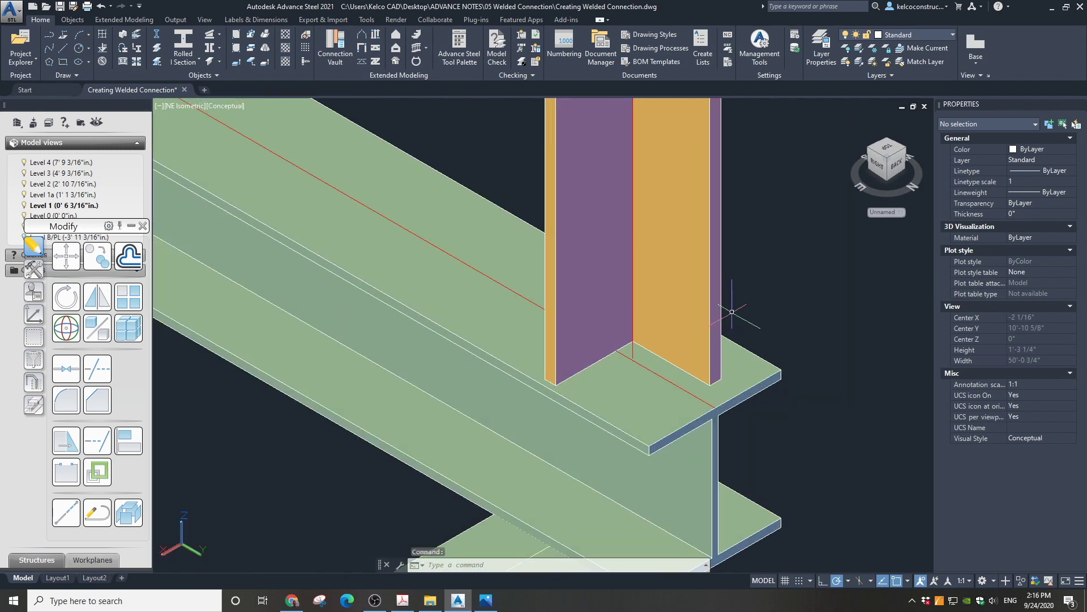
Switch the viewport visual style from Conceptual to 2D Wireframe
{"action": "left_click", "coordinate": [222, 109]}
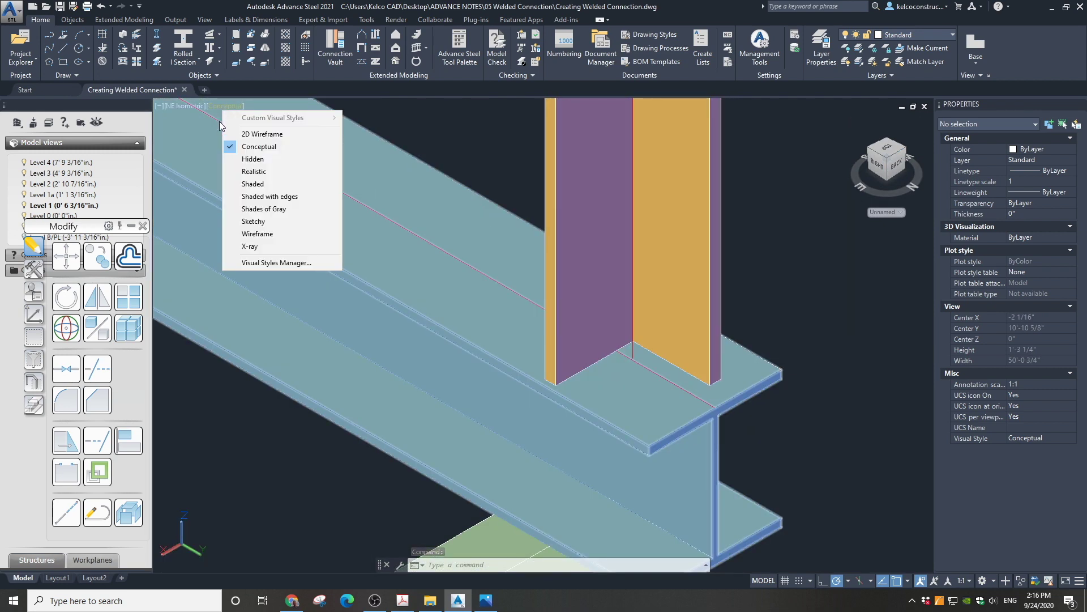
{"action": "left_click", "coordinate": [240, 128]}
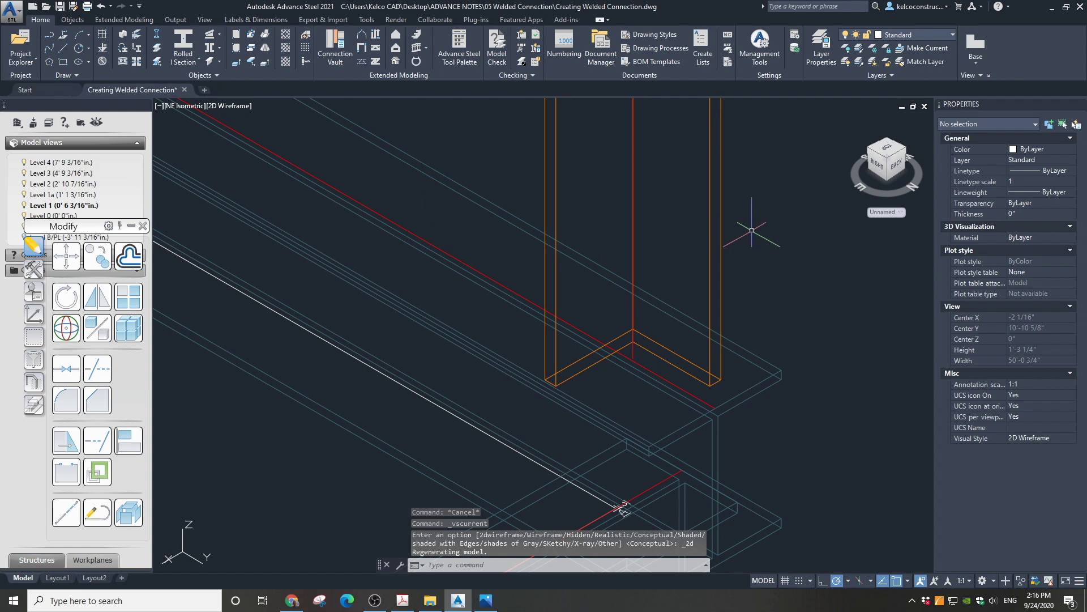
{"action": "scroll", "coordinate": [678, 266], "scroll_direction": "down", "scroll_amount": 1}
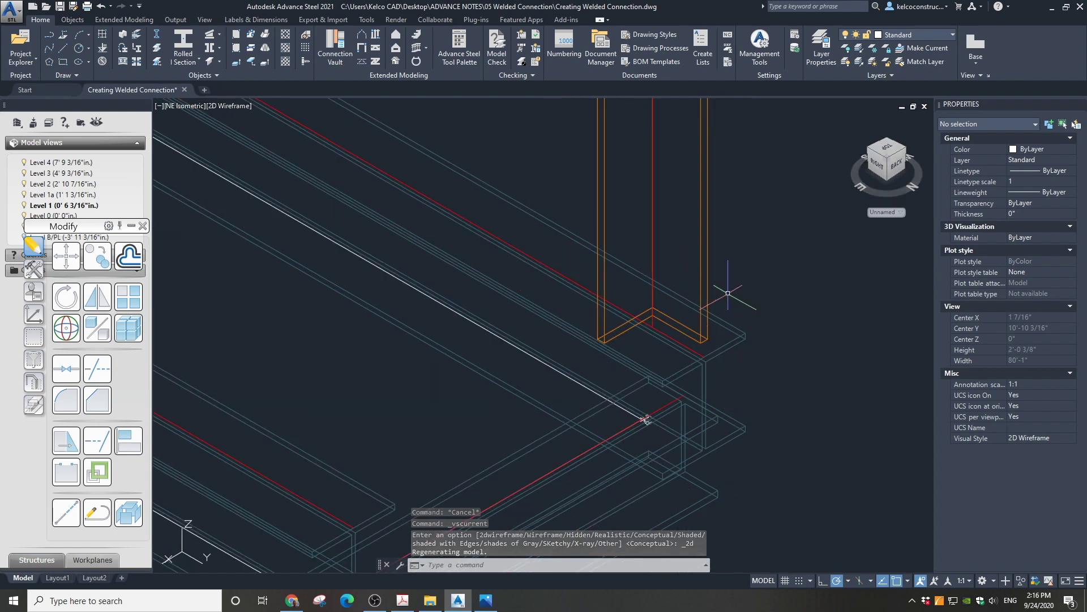
{"action": "scroll", "coordinate": [759, 328], "scroll_direction": "up", "scroll_amount": 1}
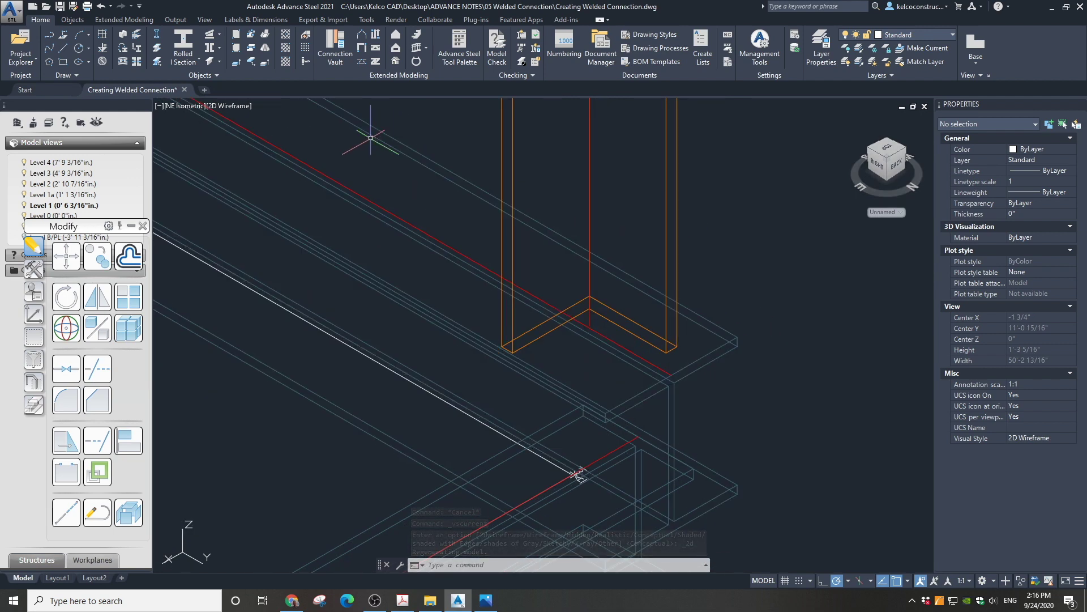
Add a continuous 1/4" shop fillet weld point joining the angle post to the beam below it
{"action": "left_click", "coordinate": [307, 36]}
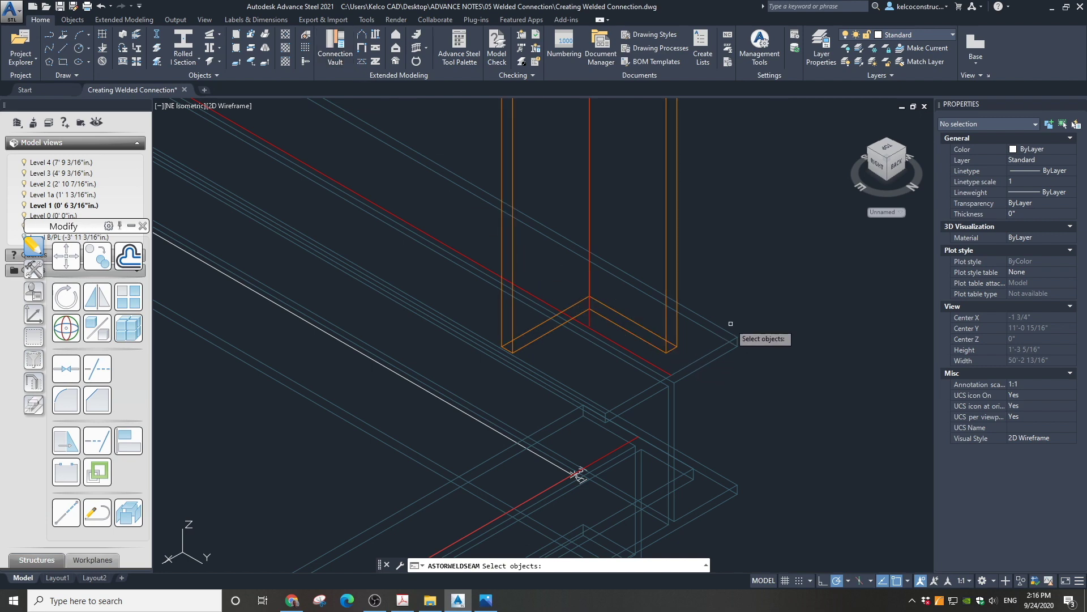
{"action": "left_click_drag", "start_coordinate": [721, 379], "coordinate": [655, 308]}
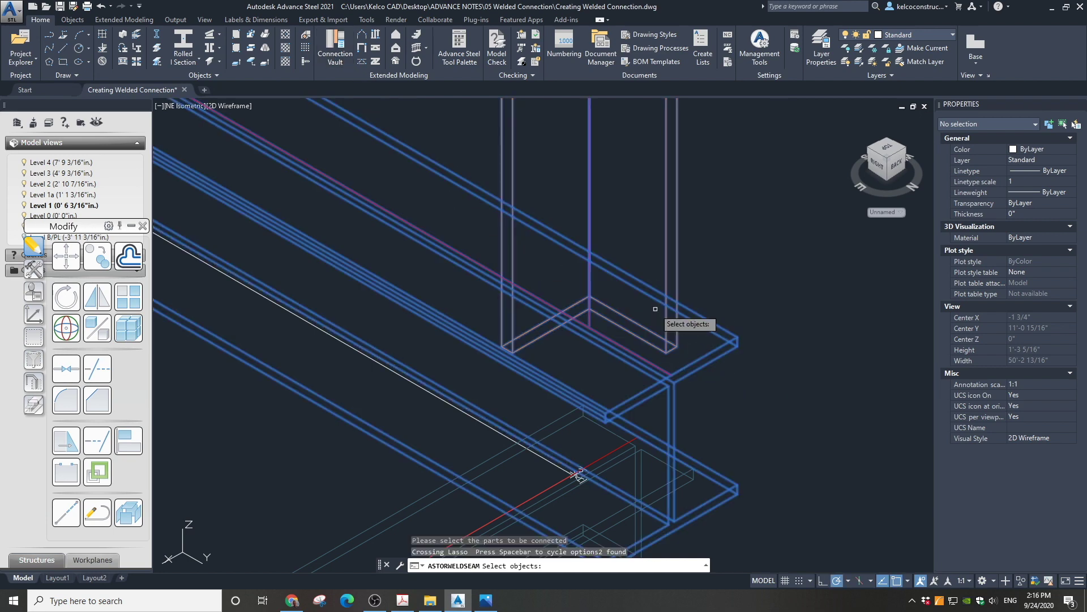
{"action": "key", "text": "Return"}
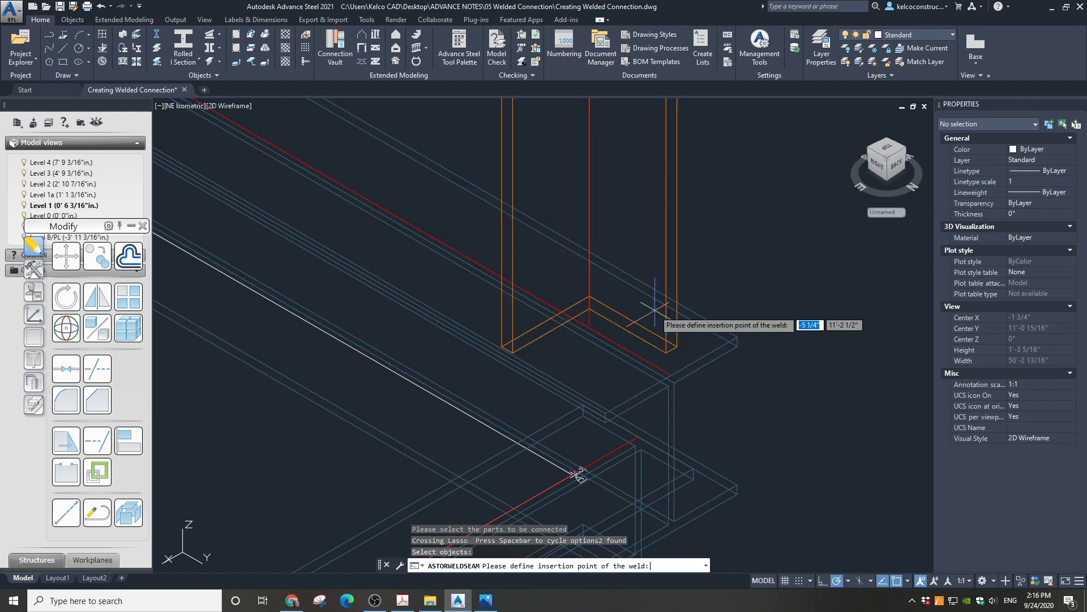
{"action": "left_click", "coordinate": [628, 330]}
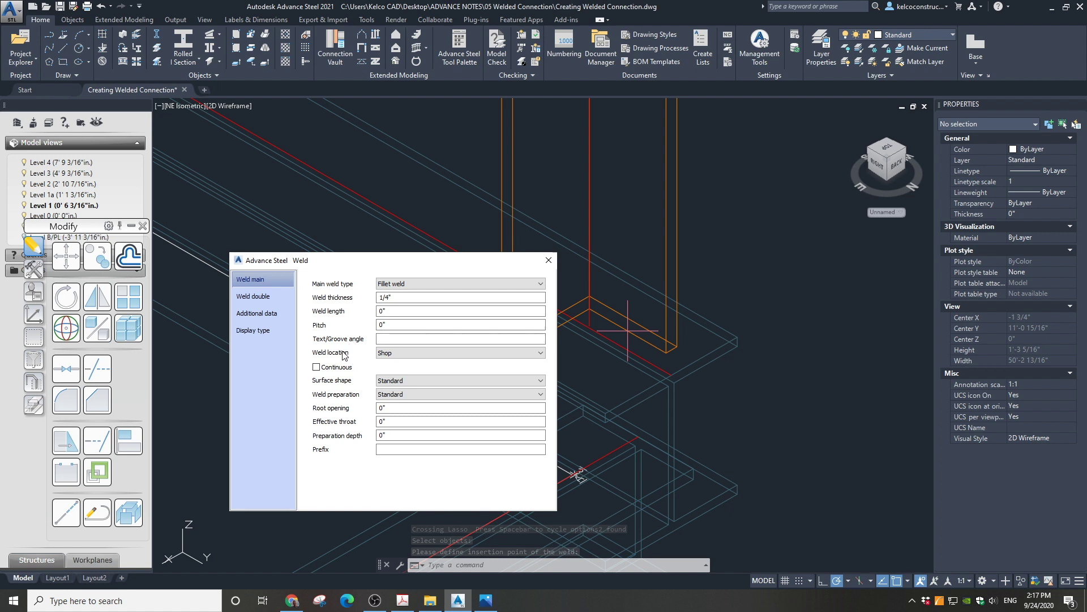
{"action": "left_click", "coordinate": [345, 371]}
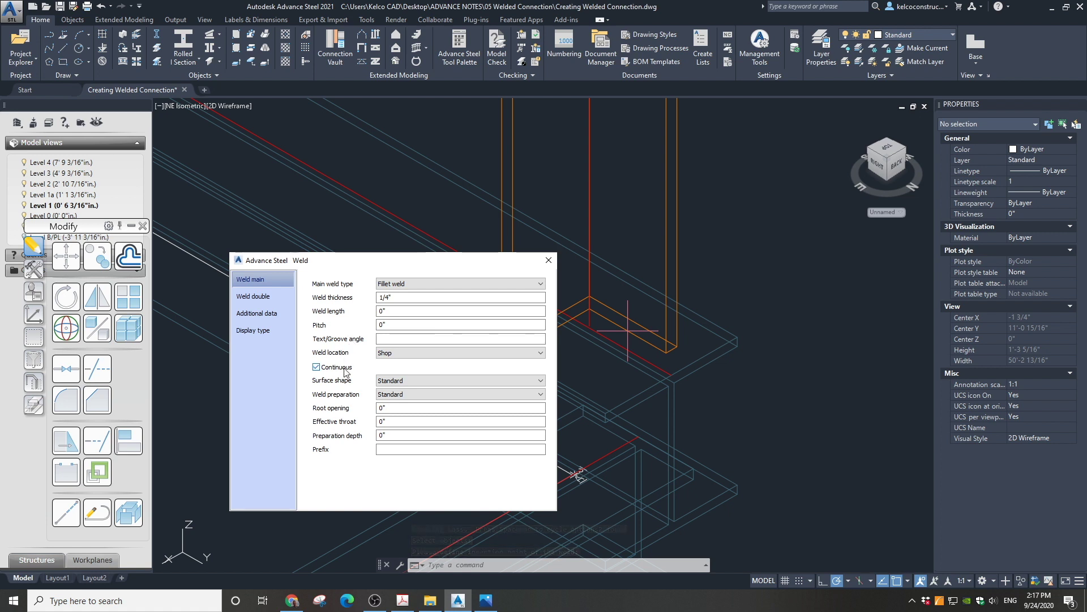
{"action": "left_click", "coordinate": [547, 261]}
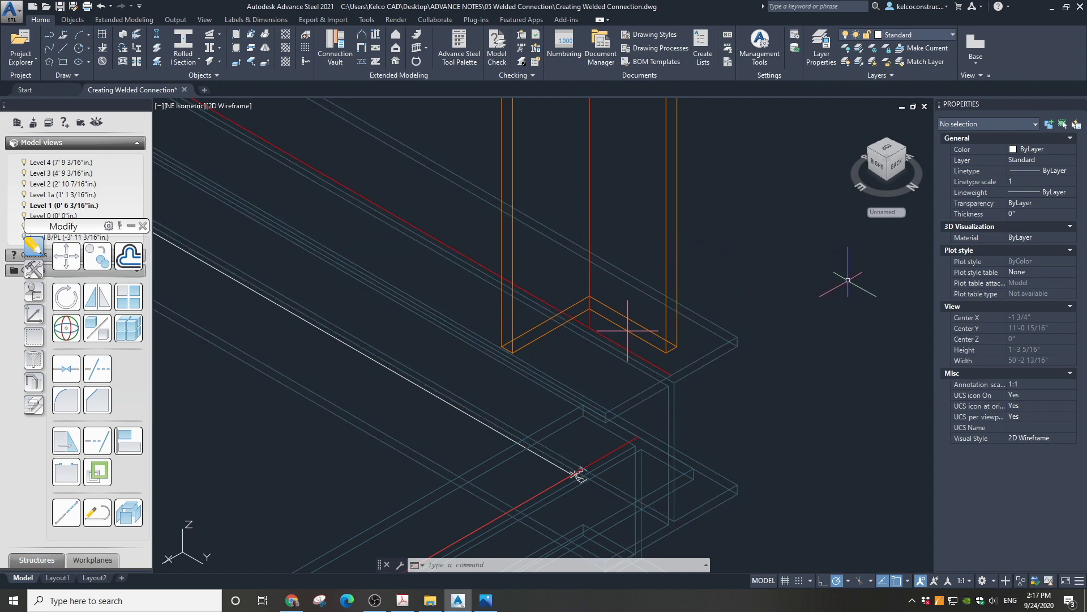
Turn the view to the southeast ViewCube corner and zoom in on the other angle post's base
{"action": "scroll", "coordinate": [847, 294], "scroll_direction": "down", "scroll_amount": 5}
{"action": "scroll", "coordinate": [847, 294], "scroll_direction": "down", "scroll_amount": 2}
{"action": "scroll", "coordinate": [637, 195], "scroll_direction": "up", "scroll_amount": 6}
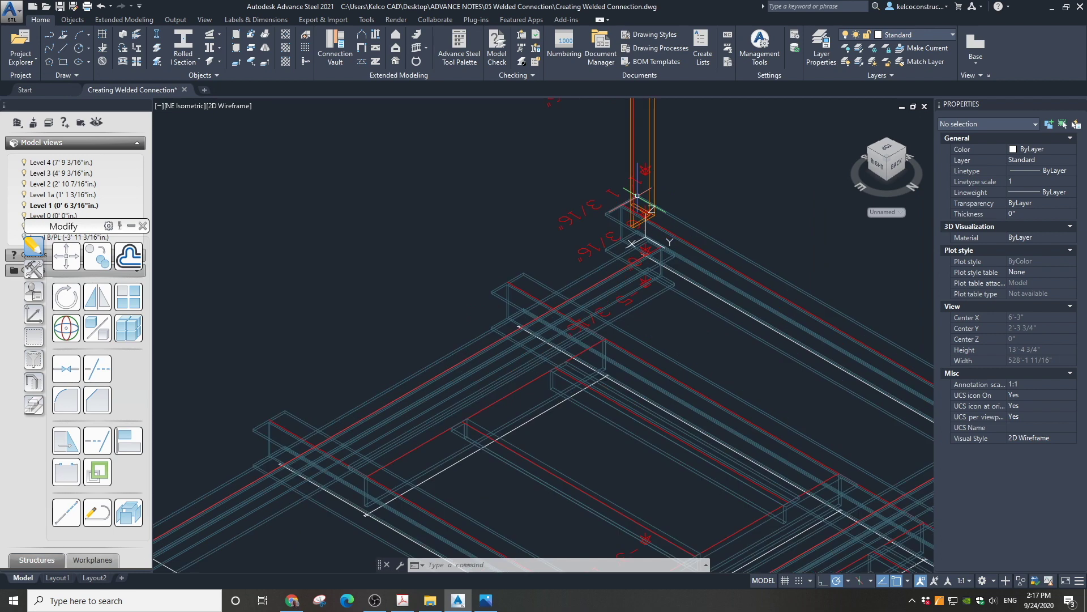
{"action": "scroll", "coordinate": [637, 195], "scroll_direction": "down", "scroll_amount": 6}
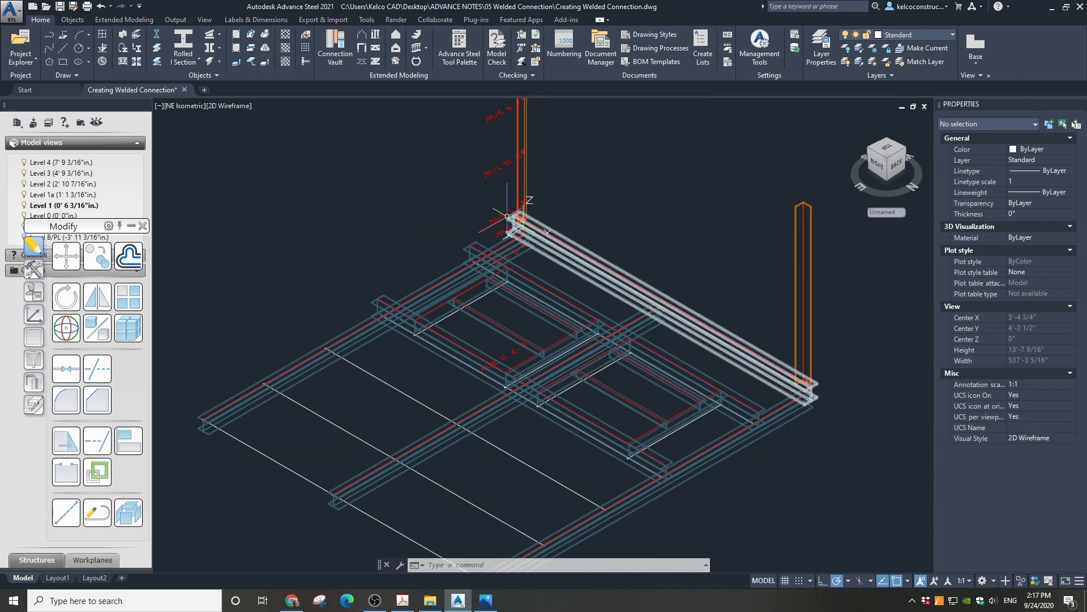
{"action": "scroll", "coordinate": [522, 219], "scroll_direction": "up", "scroll_amount": 2}
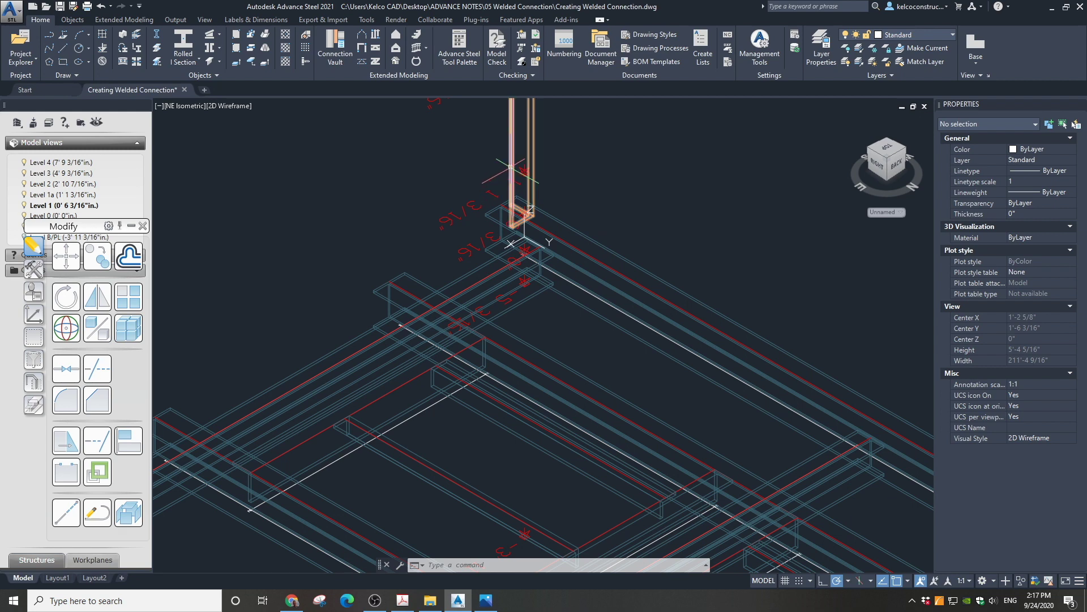
{"action": "left_click", "coordinate": [532, 168]}
{"action": "left_click", "coordinate": [870, 150]}
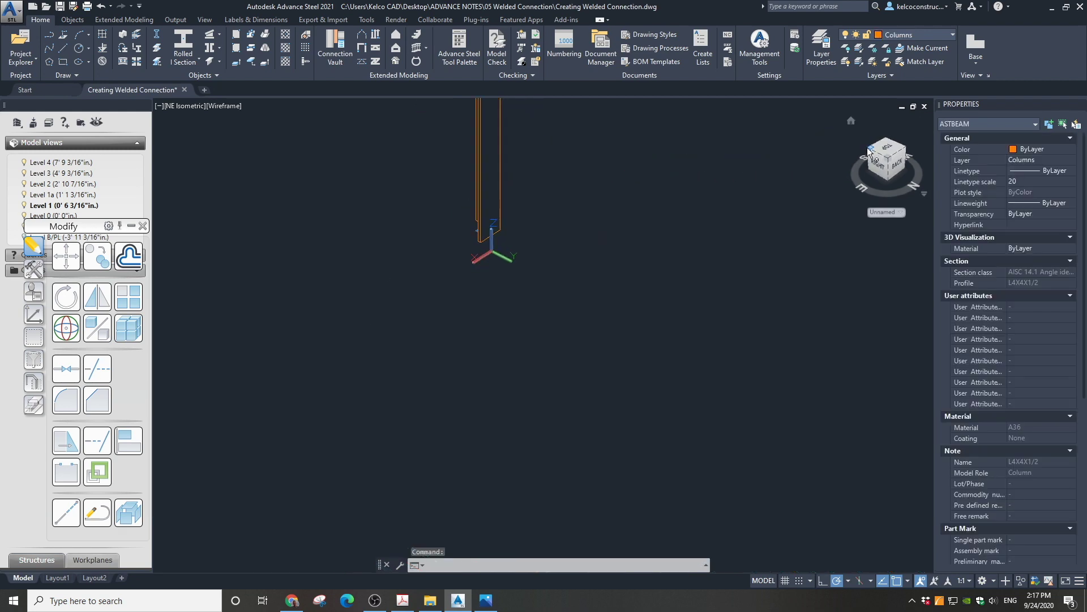
{"action": "scroll", "coordinate": [559, 332], "scroll_direction": "down", "scroll_amount": 2}
{"action": "scroll", "coordinate": [534, 458], "scroll_direction": "up", "scroll_amount": 4}
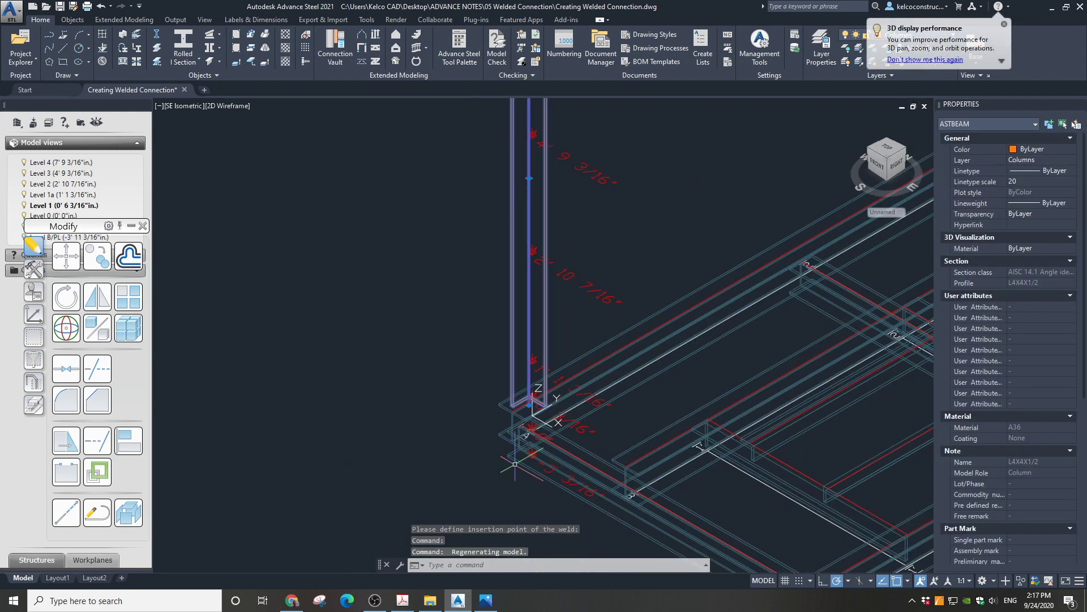
{"action": "key", "text": "Escape"}
{"action": "key", "text": "Escape"}
{"action": "scroll", "coordinate": [492, 265], "scroll_direction": "up", "scroll_amount": 3}
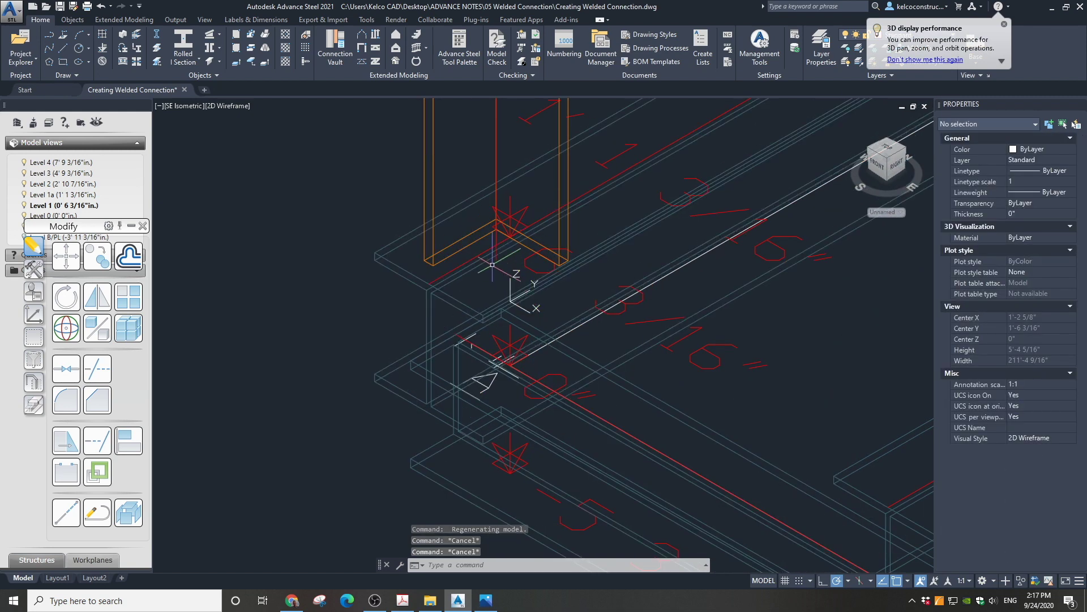
Place a continuous 1/4" fillet weld point joining the second angle post to its beam
{"action": "left_click", "coordinate": [306, 39]}
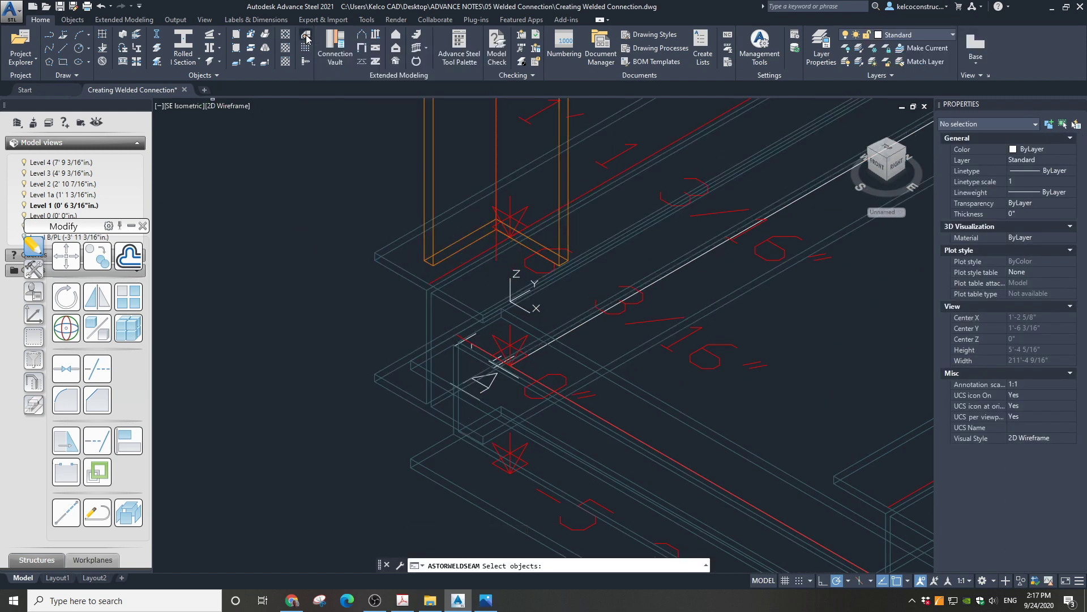
{"action": "left_click", "coordinate": [442, 267]}
{"action": "left_click", "coordinate": [399, 221]}
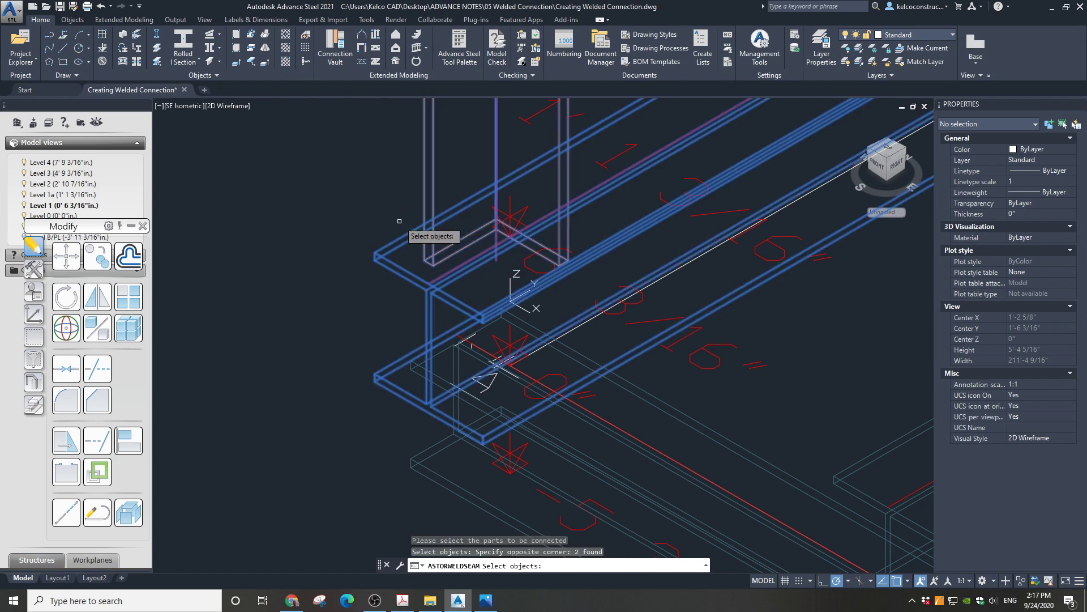
{"action": "key", "text": "Return"}
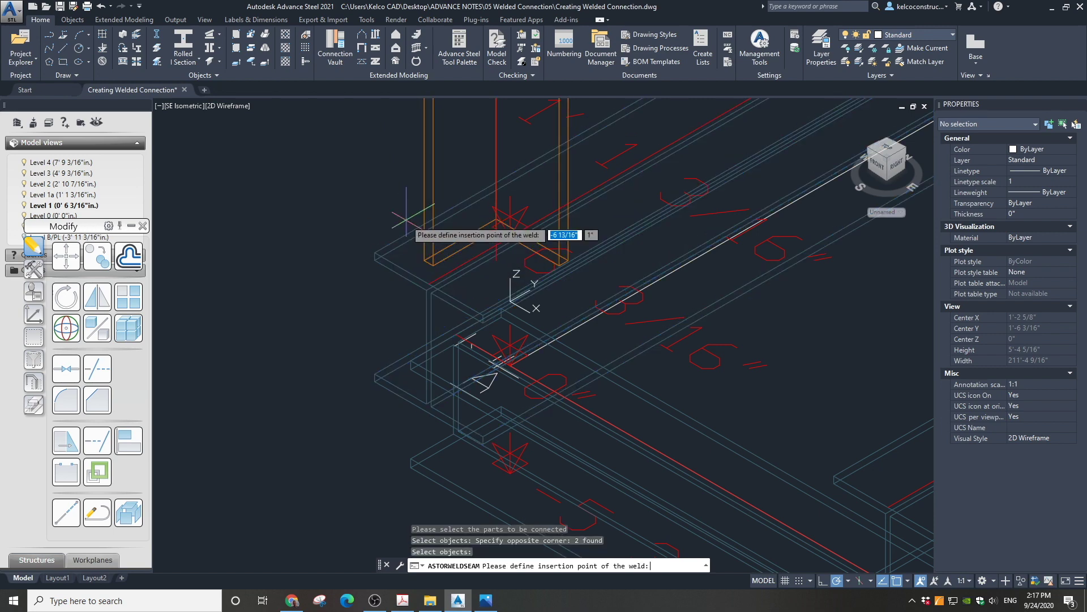
{"action": "left_click", "coordinate": [465, 248]}
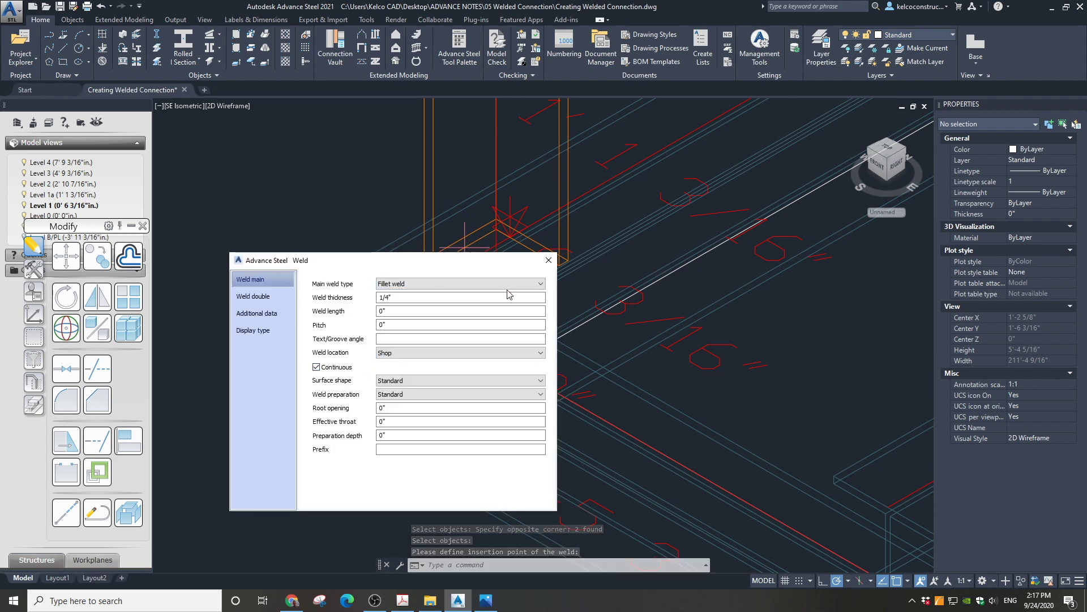
{"action": "left_click", "coordinate": [547, 260]}
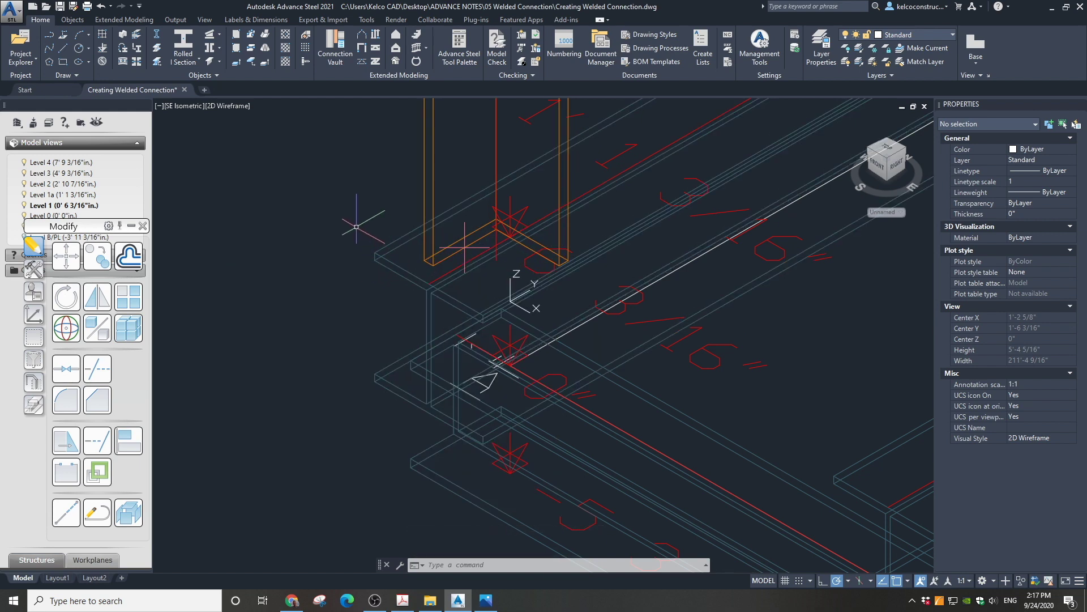
{"action": "scroll", "coordinate": [353, 232], "scroll_direction": "down", "scroll_amount": 4}
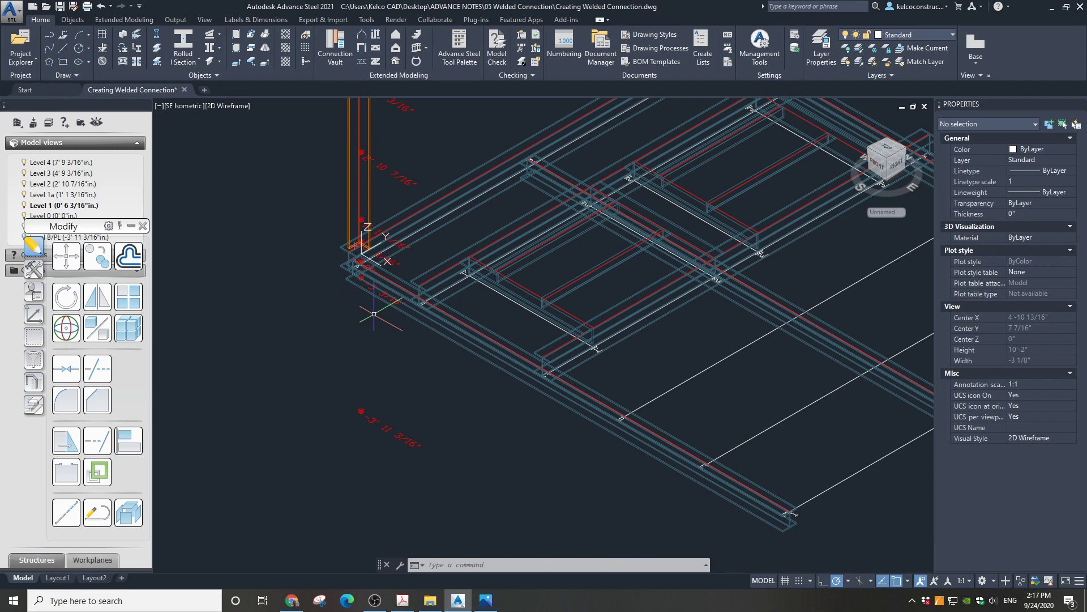
Zoom out until the full platform frame with both welded angle posts is visible
{"action": "scroll", "coordinate": [374, 313], "scroll_direction": "down", "scroll_amount": 3}
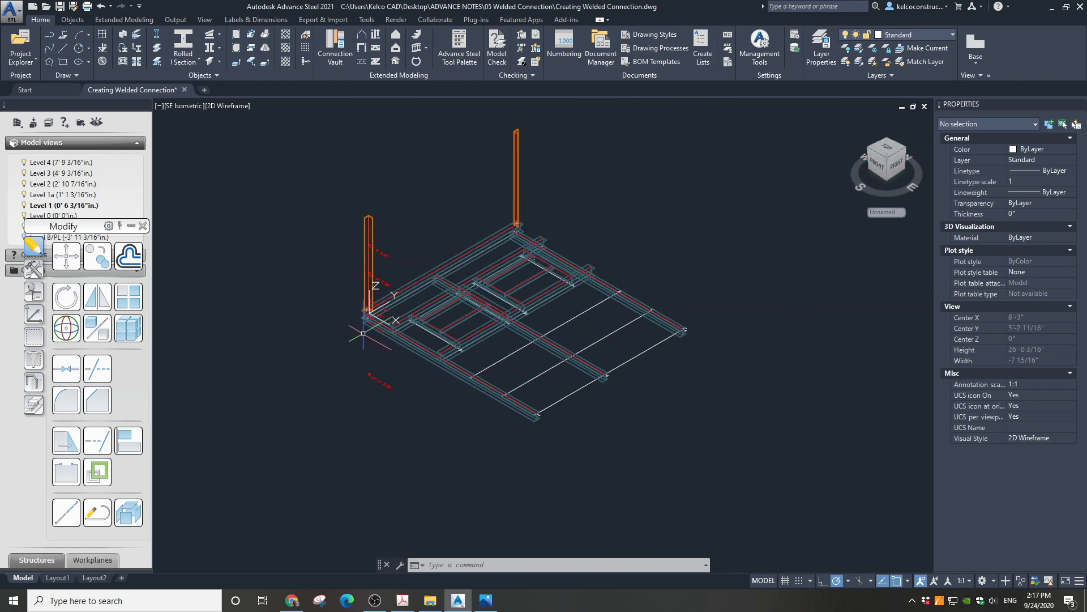
{"action": "scroll", "coordinate": [357, 249], "scroll_direction": "up", "scroll_amount": 2}
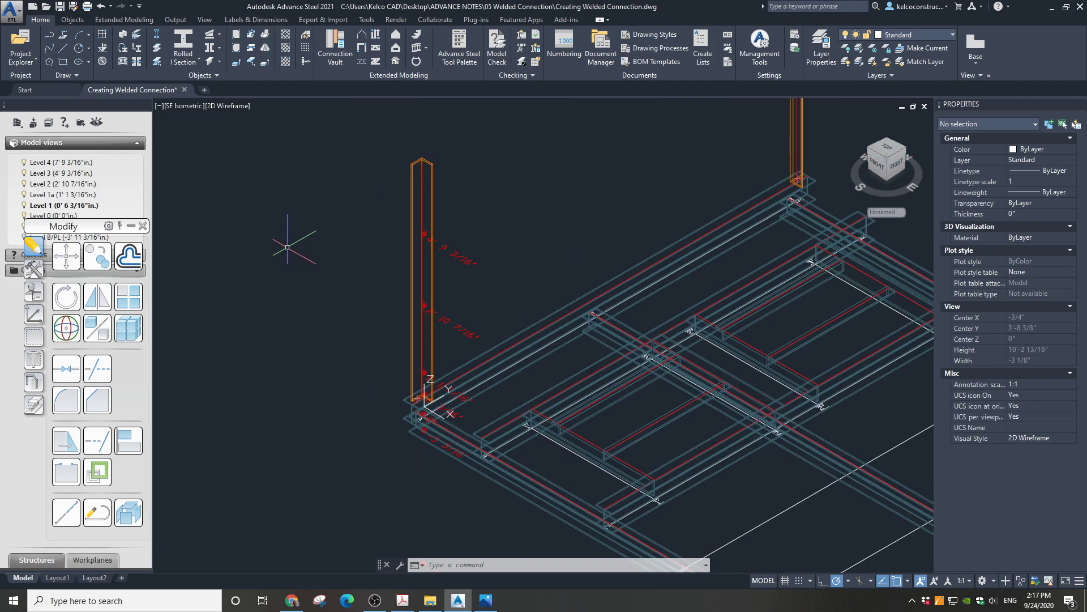
{"action": "scroll", "coordinate": [289, 245], "scroll_direction": "down", "scroll_amount": 2}
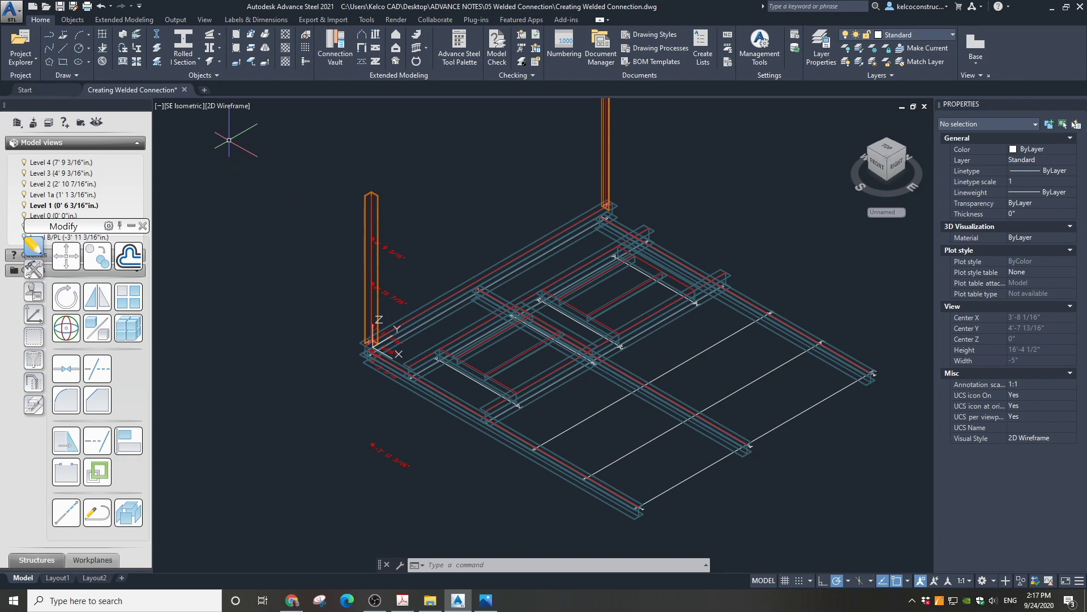